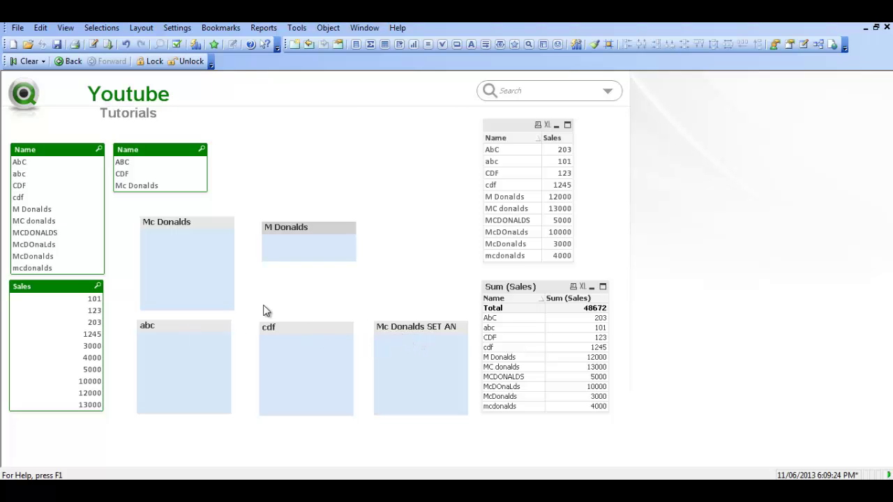
- Enter =SUM(IF(Name LIKE 'abc',Sales)) as the abc text object's text
{"action": "left_click", "coordinate": [178, 333]}
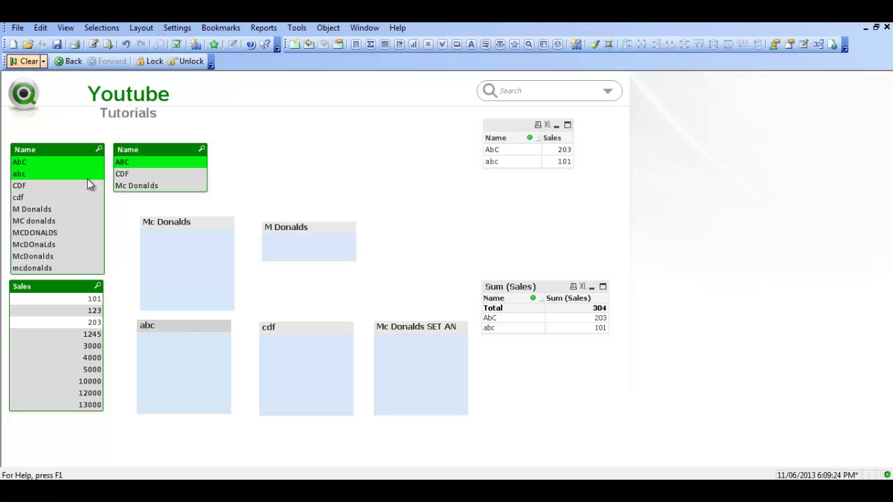
{"action": "left_click", "coordinate": [26, 61]}
{"action": "right_click", "coordinate": [191, 328]}
{"action": "left_click", "coordinate": [210, 333]}
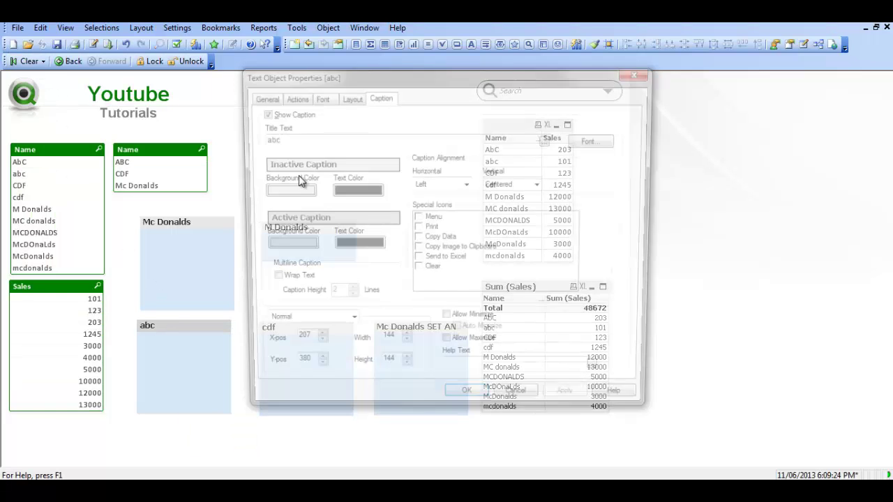
{"action": "left_click", "coordinate": [259, 96]}
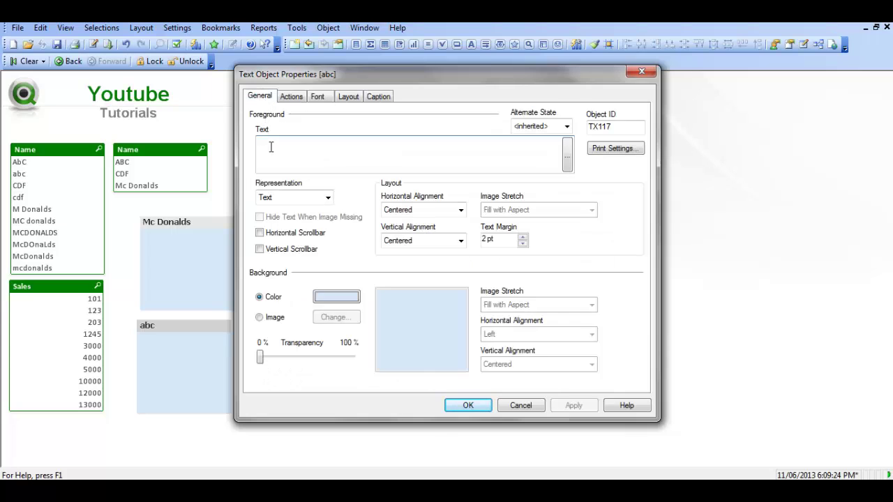
{"action": "type", "text": "=SUM(IF(Name"}
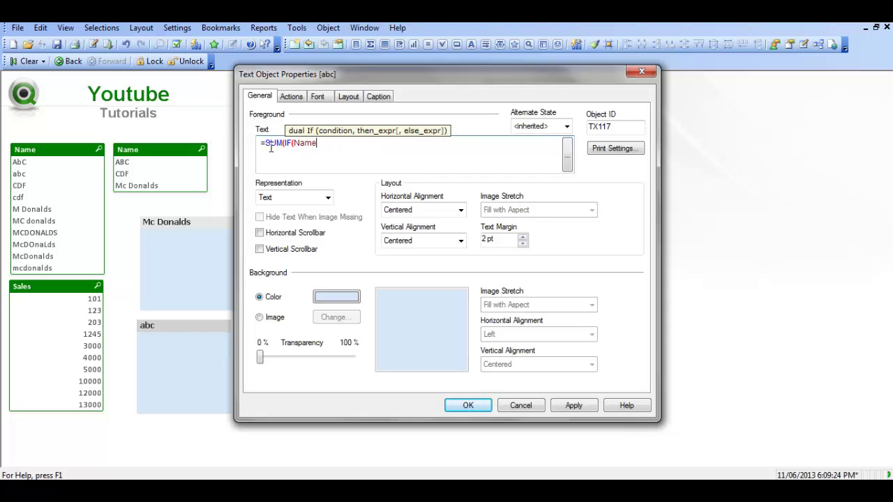
{"action": "type", "text": " LIKE '"}
{"action": "type", "text": "abc',"}
{"action": "type", "text": "Sales"}
{"action": "type", "text": "))"}
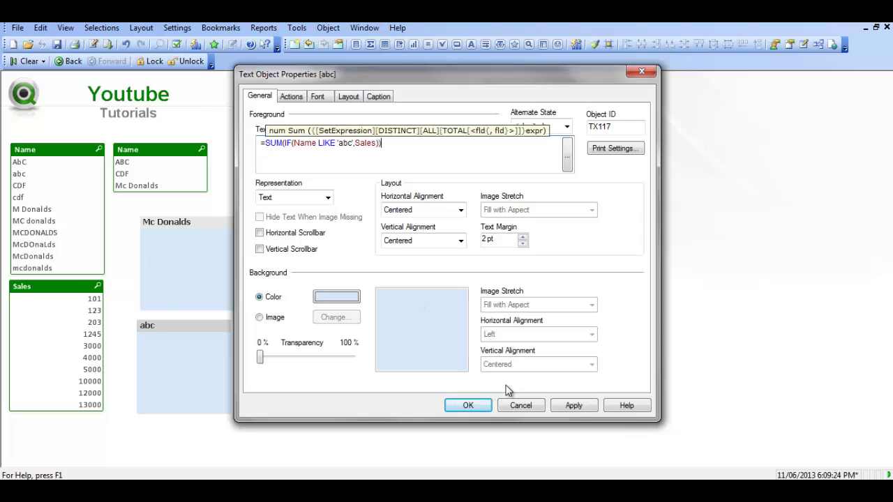
- Apply the formula so abc shows 304, test by selecting ABC, then clear selections
{"action": "left_click", "coordinate": [574, 406]}
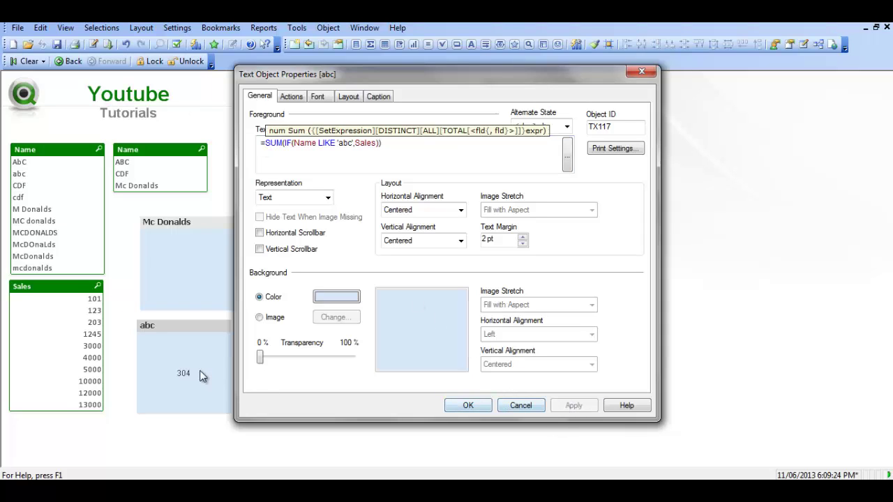
{"action": "left_click", "coordinate": [455, 406]}
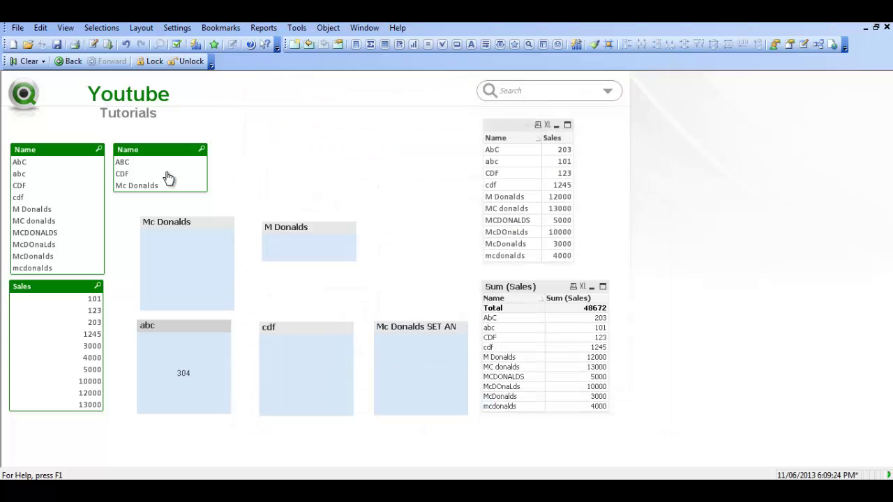
{"action": "left_click", "coordinate": [151, 162]}
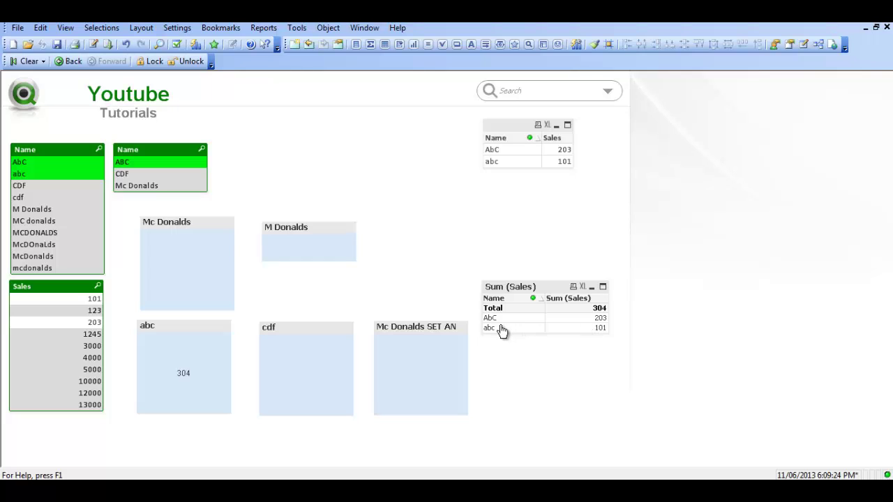
{"action": "left_click", "coordinate": [26, 61]}
- Enter =SUM(IF(Name LIKE 'cdf',Sales)) as the cdf text object's text, fixing typos
{"action": "right_click", "coordinate": [295, 335]}
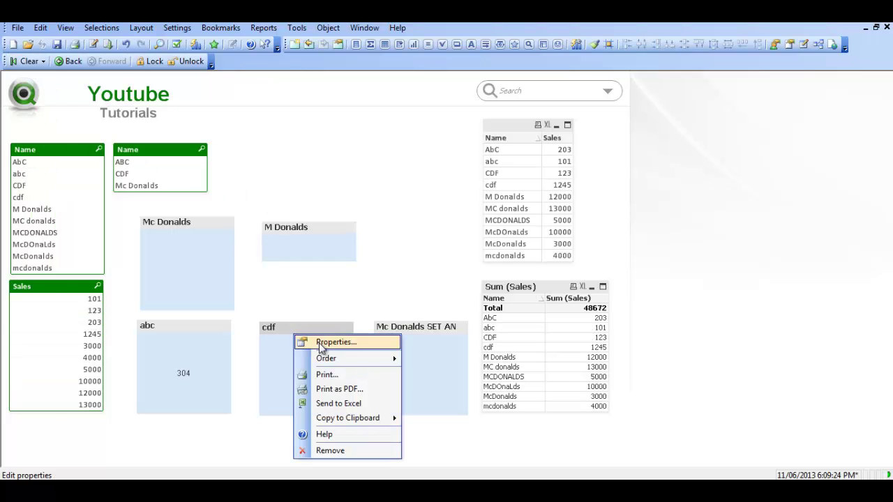
{"action": "left_click", "coordinate": [314, 342]}
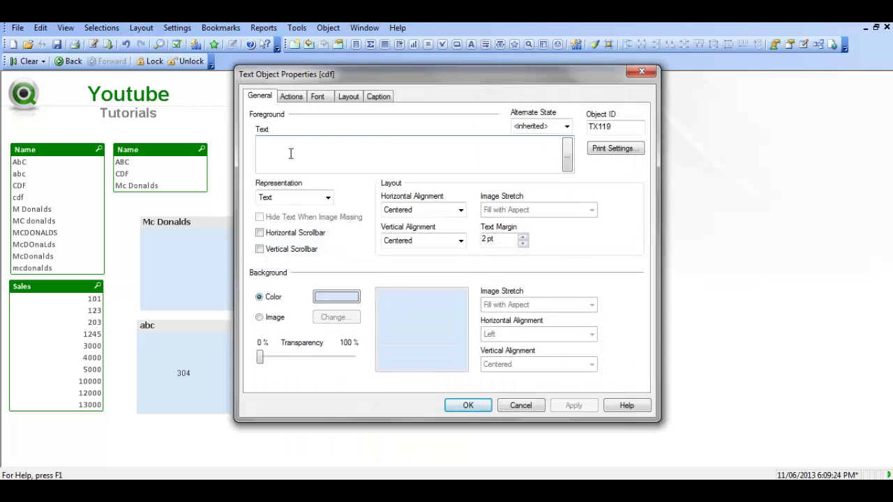
{"action": "type", "text": "=SUM9"}
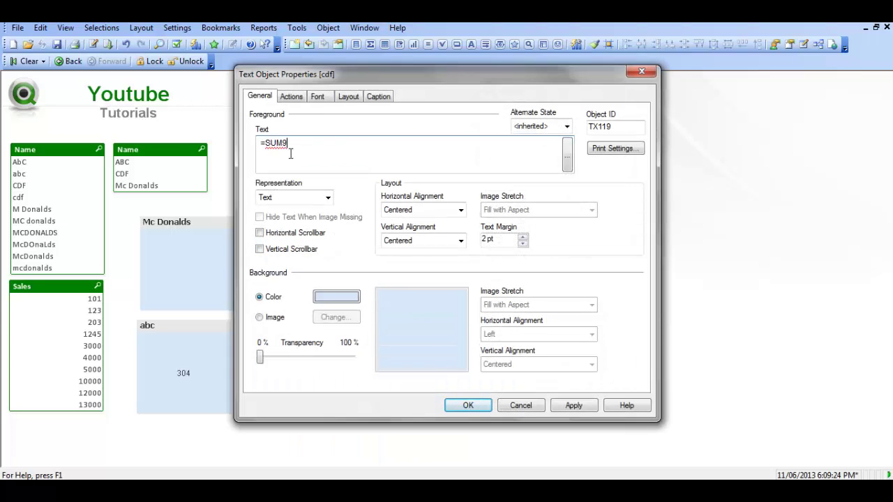
{"action": "type", "text": "IF(Name LIKE"}
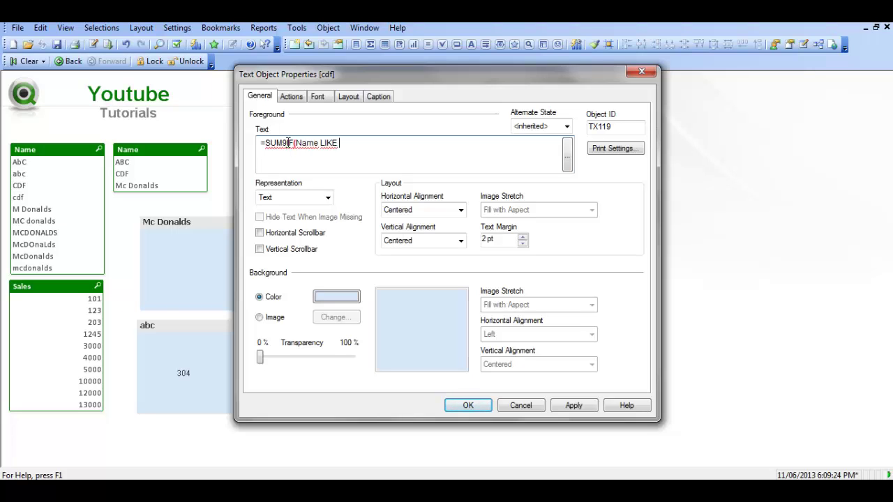
{"action": "key", "text": "BackSpace"}
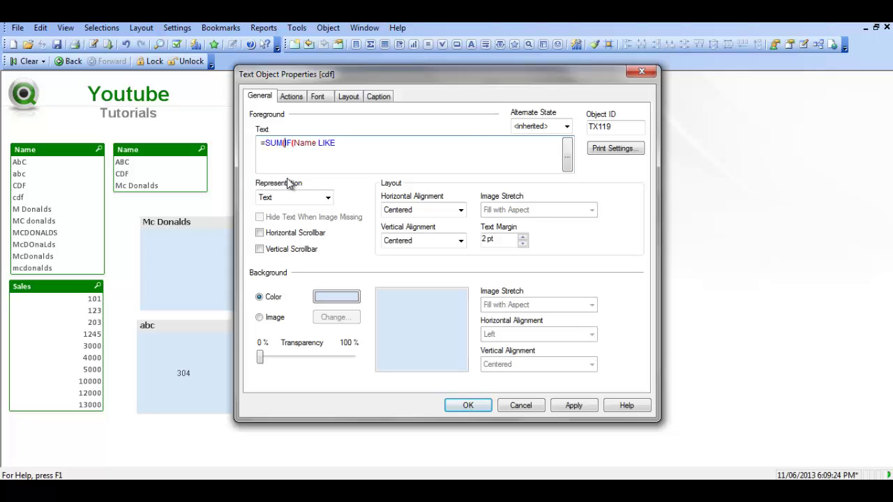
{"action": "type", "text": "("}
{"action": "left_click", "coordinate": [348, 144]}
{"action": "type", "text": ",Sales"}
- Confirm the cdf formula showing 1368, test by selecting CDF, then clear selections
{"action": "left_click", "coordinate": [468, 406]}
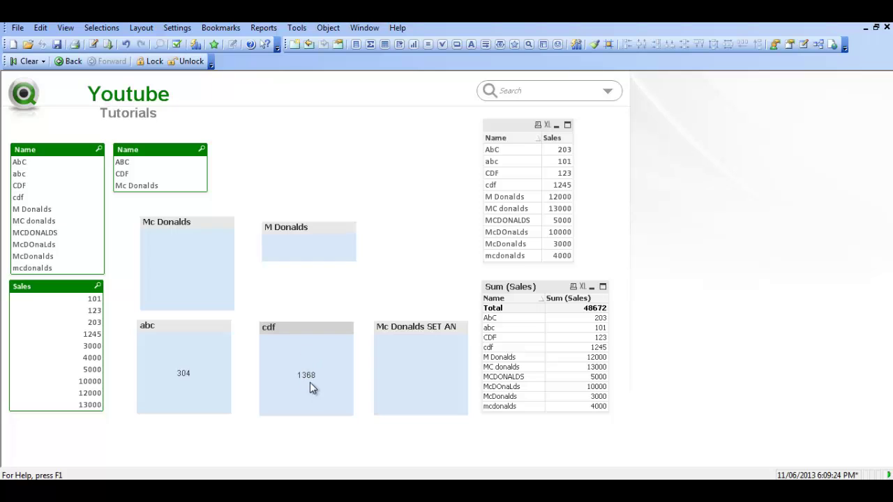
{"action": "left_click", "coordinate": [120, 173]}
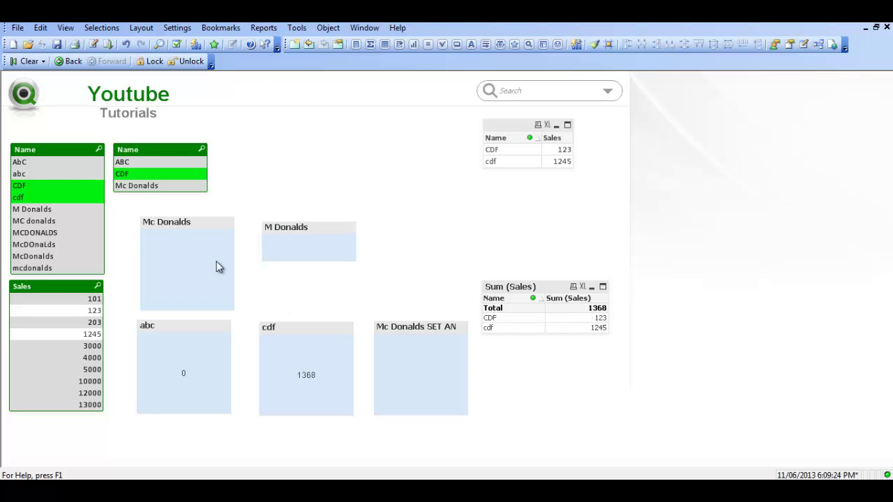
{"action": "left_click", "coordinate": [25, 61]}
- Set the Mc Donalds text object to =SUM(IF(Name LIKE 'mcdonalds',Sales)), showing 22000
{"action": "right_click", "coordinate": [186, 223]}
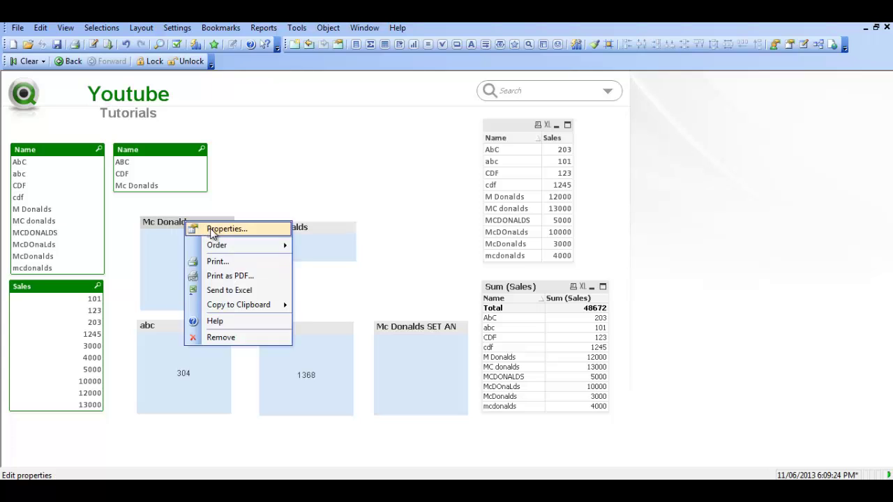
{"action": "left_click", "coordinate": [222, 229]}
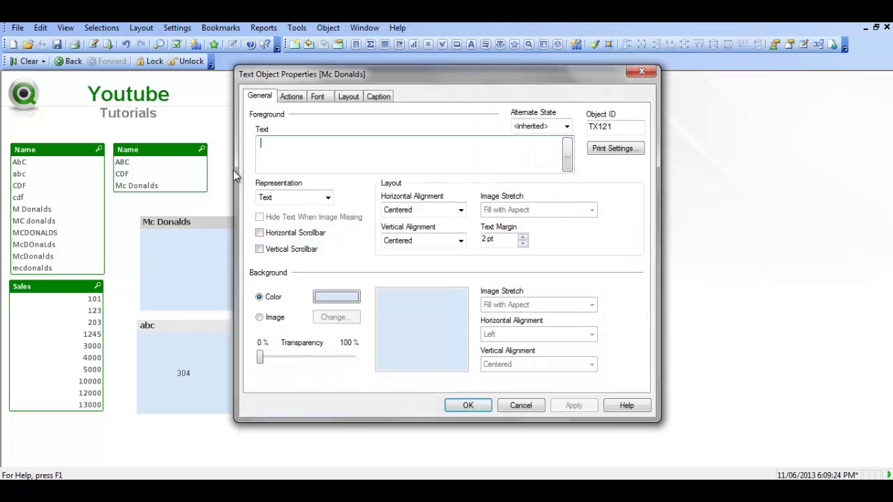
{"action": "left_click", "coordinate": [282, 144]}
{"action": "type", "text": "=SUM("}
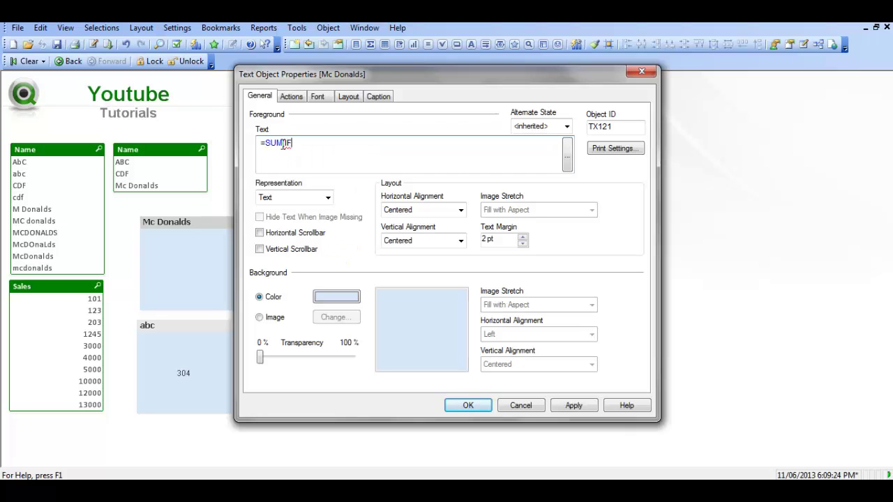
{"action": "type", "text": "IF(Name "}
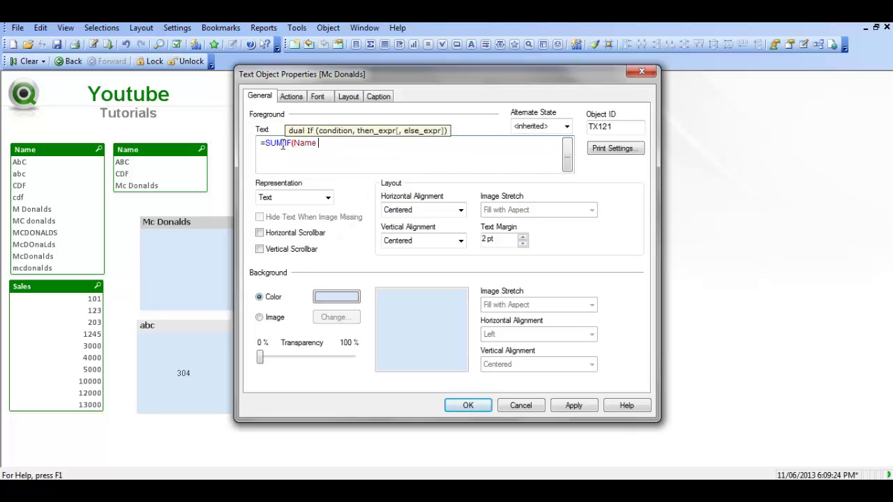
{"action": "type", "text": "LIKE '"}
{"action": "type", "text": "mcdonalds'"}
{"action": "type", "text": "m,"}
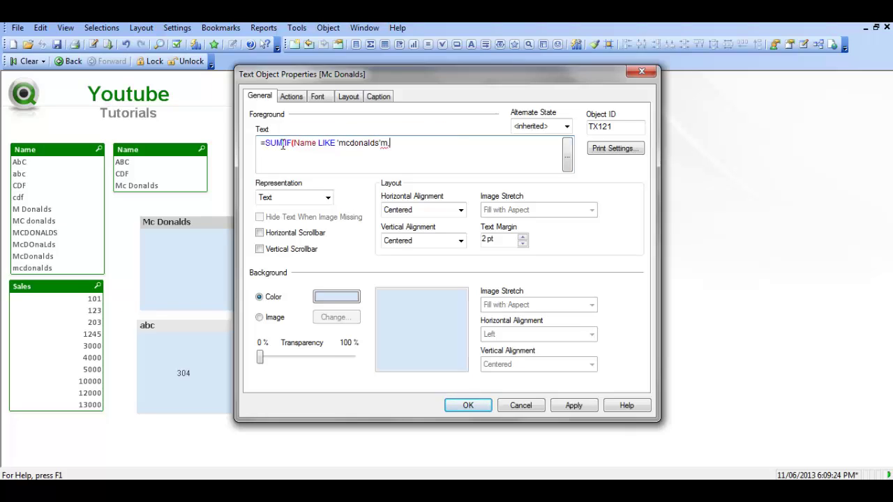
{"action": "key", "text": "BackSpace"}
{"action": "key", "text": "BackSpace"}
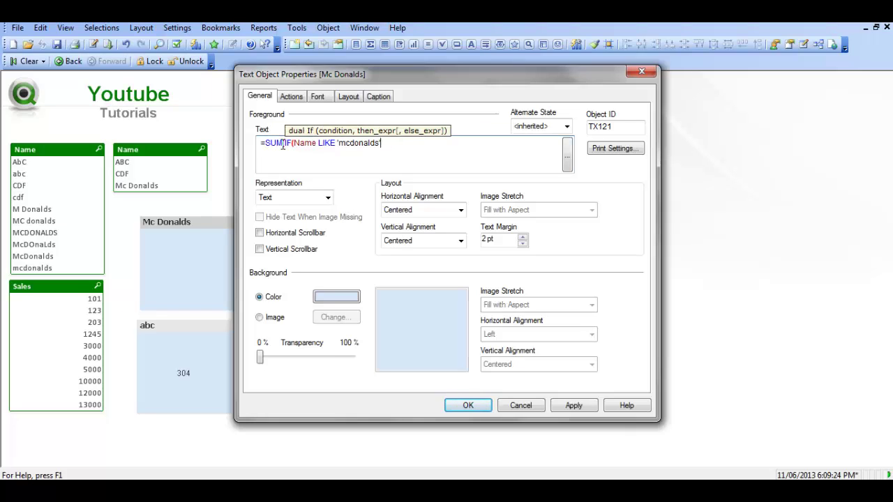
{"action": "type", "text": ",Sales)"}
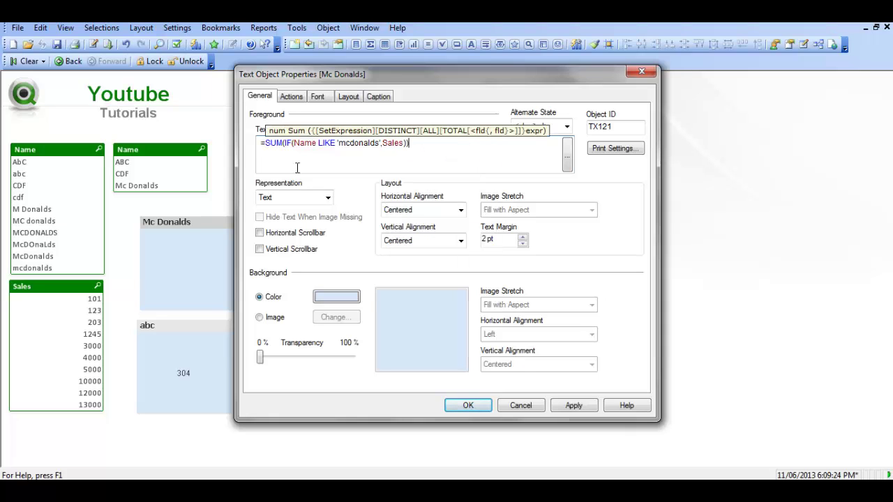
{"action": "left_click", "coordinate": [468, 405]}
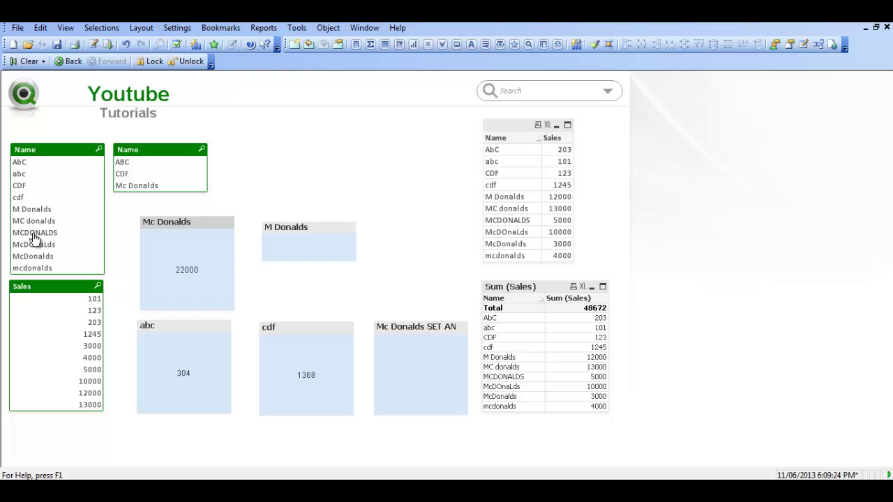
- Test Name selections: the four McDonalds variants, then M Donalds/MC donalds, then MCDONALDS alone (5000)
{"action": "left_click", "coordinate": [32, 234]}
{"action": "left_click_drag", "start_coordinate": [39, 257], "coordinate": [40, 274]}
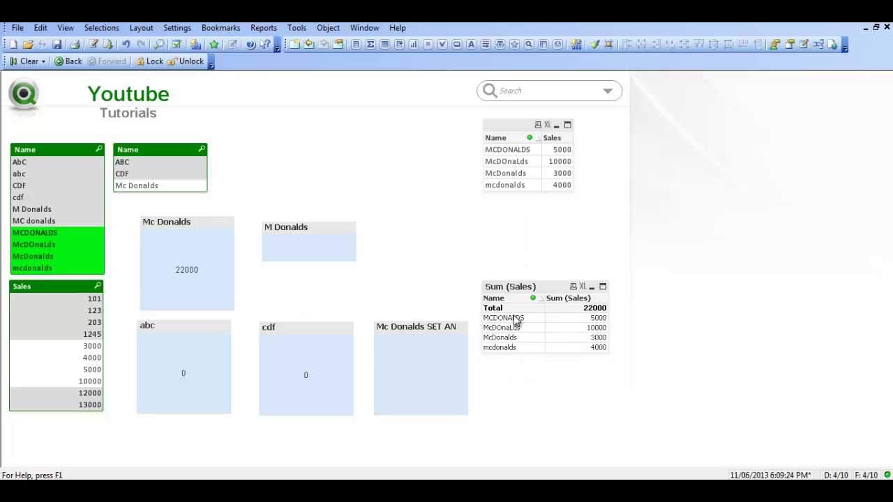
{"action": "left_click_drag", "start_coordinate": [17, 209], "coordinate": [29, 222]}
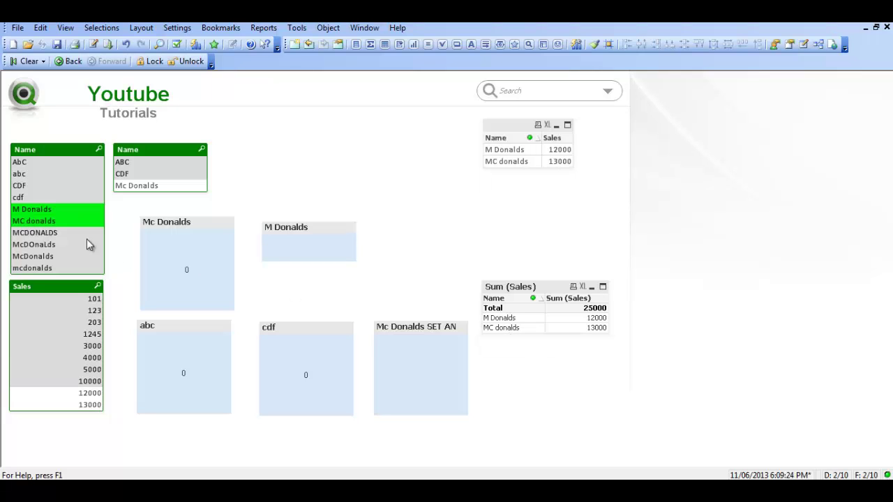
{"action": "left_click", "coordinate": [44, 233]}
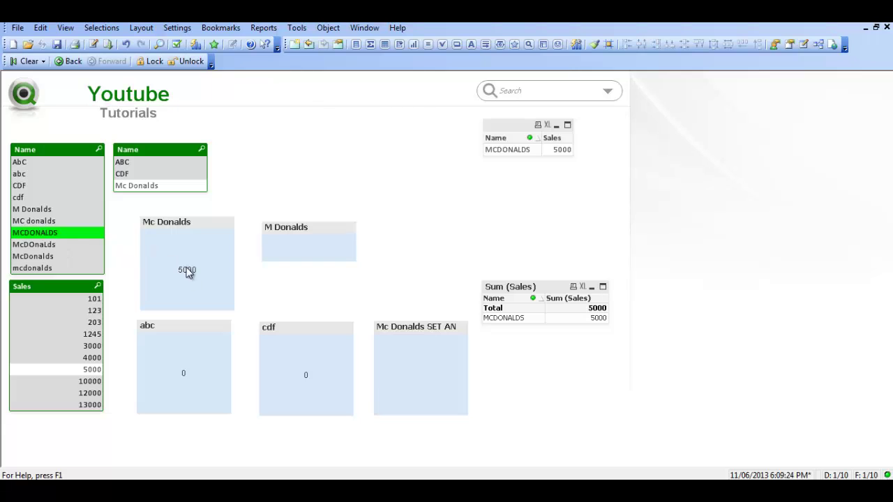
{"action": "right_click", "coordinate": [184, 220]}
- Change the Mc Donalds LIKE pattern from 'mcdonalds' to the wildcard '*donalds*'
{"action": "left_click", "coordinate": [208, 227]}
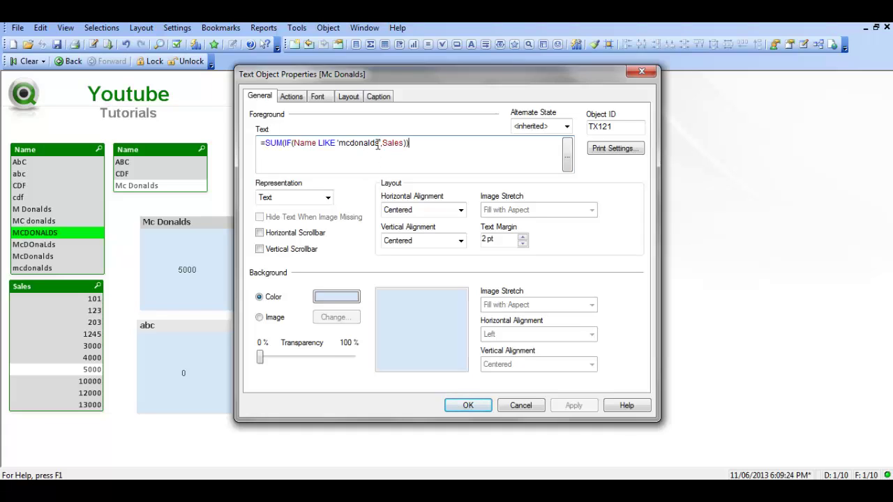
{"action": "left_click", "coordinate": [380, 144]}
{"action": "type", "text": "*'"}
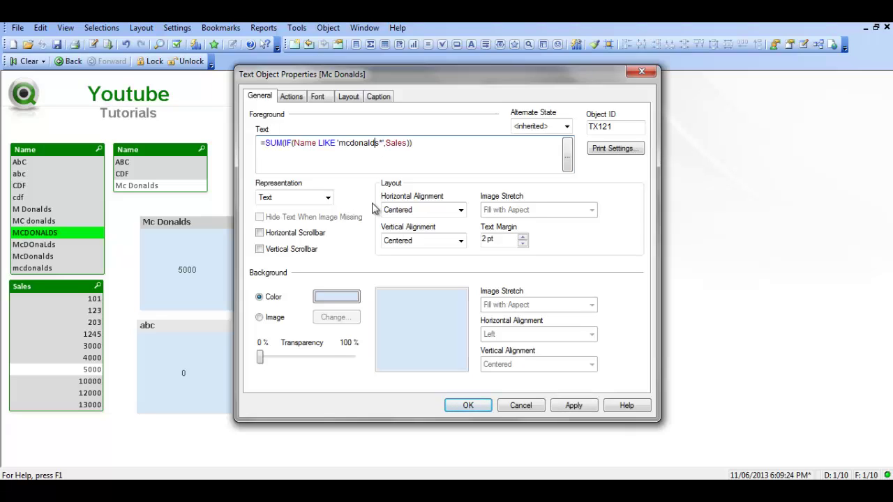
{"action": "key", "text": "Left"}
{"action": "key", "text": "Left"}
{"action": "key", "text": "Left"}
{"action": "key", "text": "BackSpace"}
{"action": "key", "text": "BackSpace"}
{"action": "type", "text": "*"}
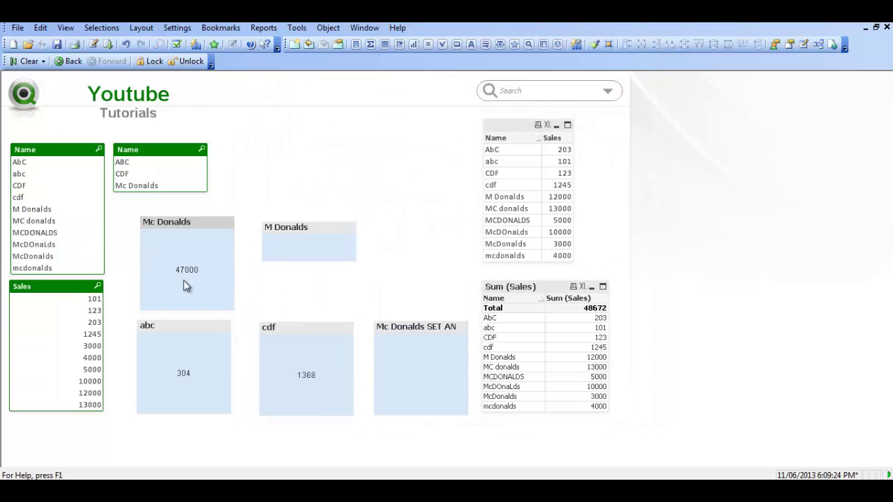
{"action": "left_click_drag", "start_coordinate": [52, 209], "coordinate": [58, 273]}
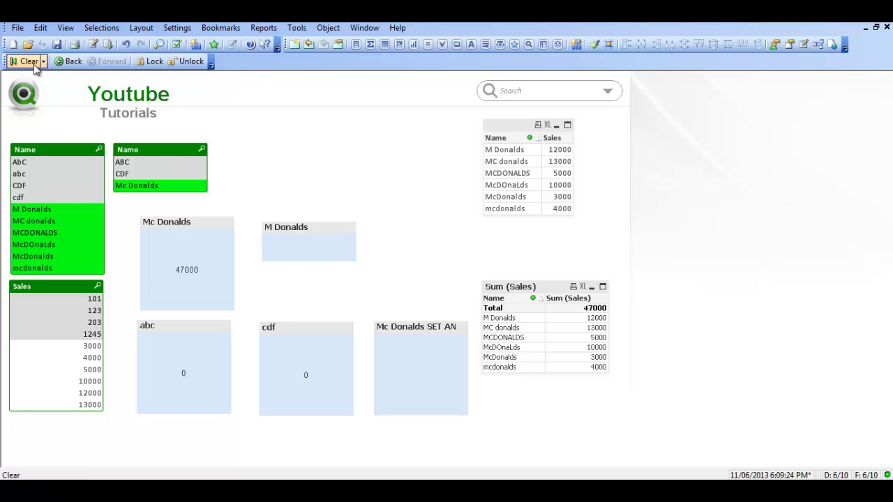
{"action": "left_click", "coordinate": [37, 162]}
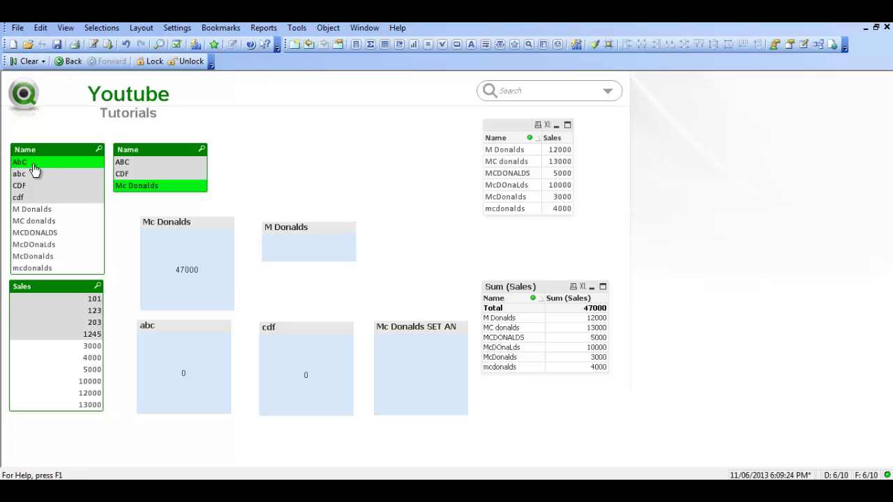
{"action": "left_click", "coordinate": [27, 60]}
- Give the Mc Donalds SET ANALYSIS object =SUM({<Name ={'mcdonalds'}>}Sales), showing 4000
{"action": "right_click", "coordinate": [420, 353]}
{"action": "left_click", "coordinate": [441, 359]}
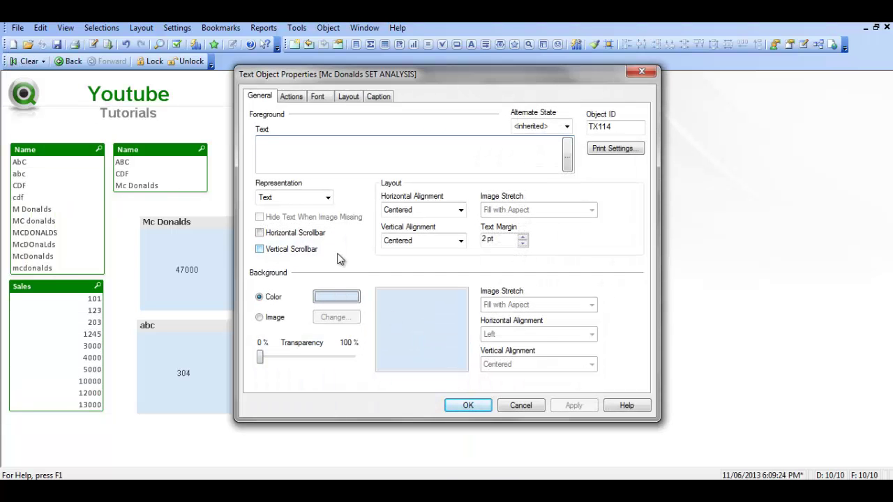
{"action": "type", "text": "=sum({"}
{"action": "key", "text": "BackSpace"}
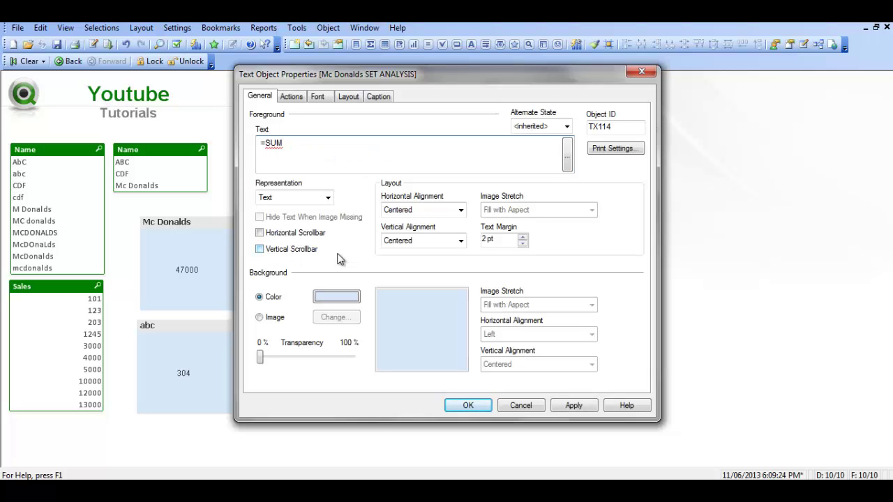
{"action": "type", "text": "(Sales"}
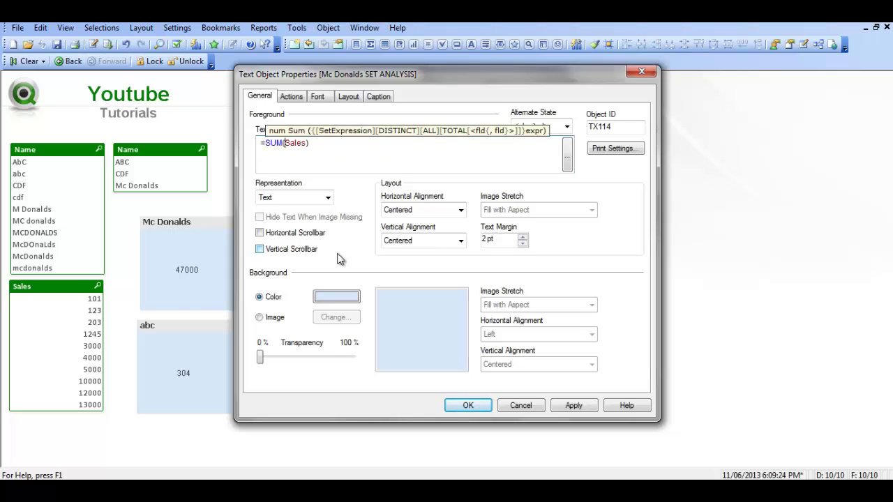
{"action": "type", "text": "{"}
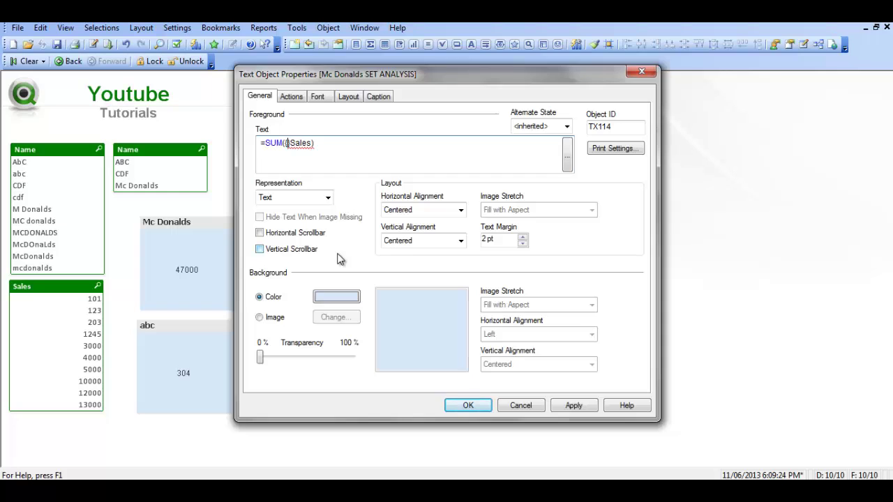
{"action": "type", "text": "<"}
{"action": "type", "text": "Name >"}
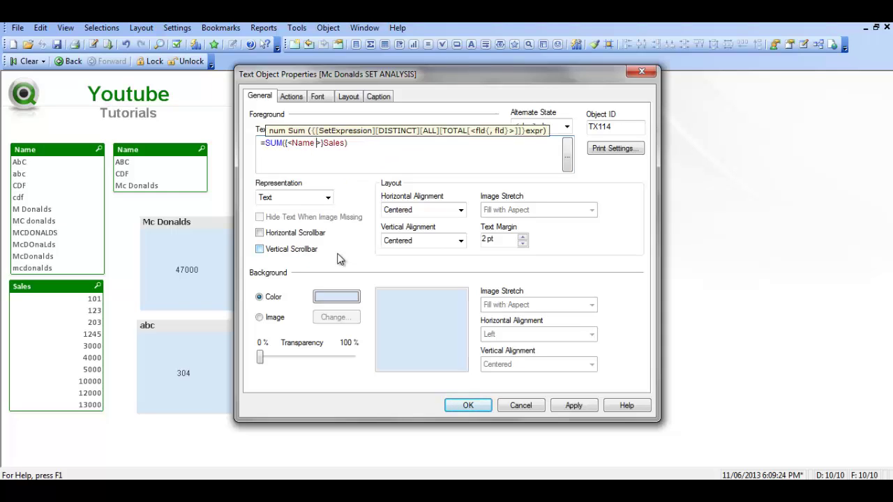
{"action": "type", "text": "="}
{"action": "type", "text": "{}"}
{"action": "type", "text": "\""}
{"action": "type", "text": "mcdonalds"}
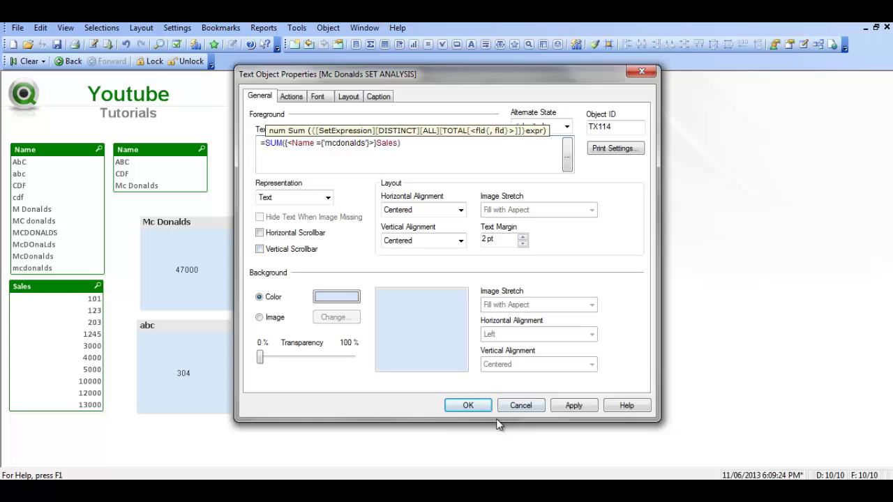
{"action": "left_click", "coordinate": [469, 406]}
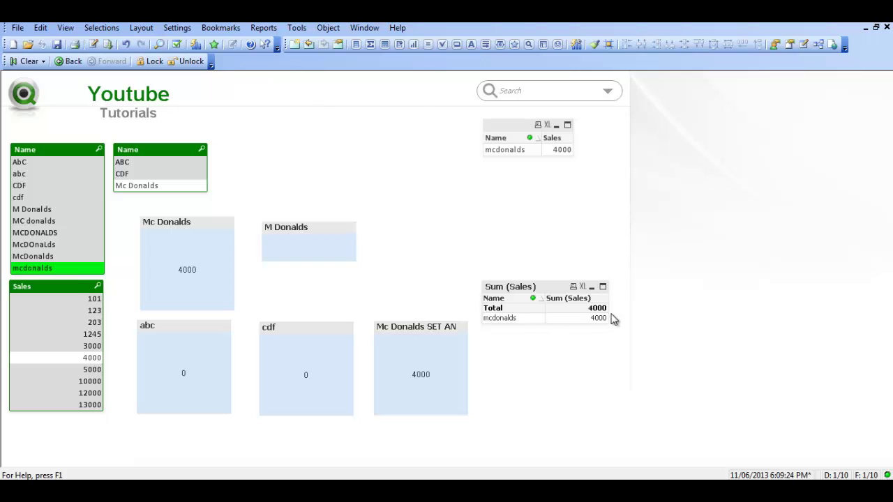
- Change the set analysis condition from 'mcdonalds' to '*donalds*', giving 47000
{"action": "right_click", "coordinate": [408, 351]}
{"action": "left_click", "coordinate": [440, 355]}
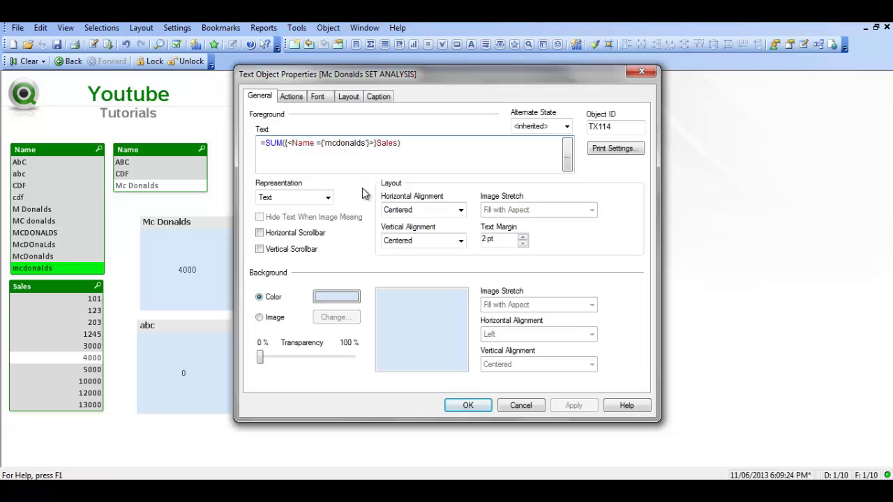
{"action": "type", "text": "*"}
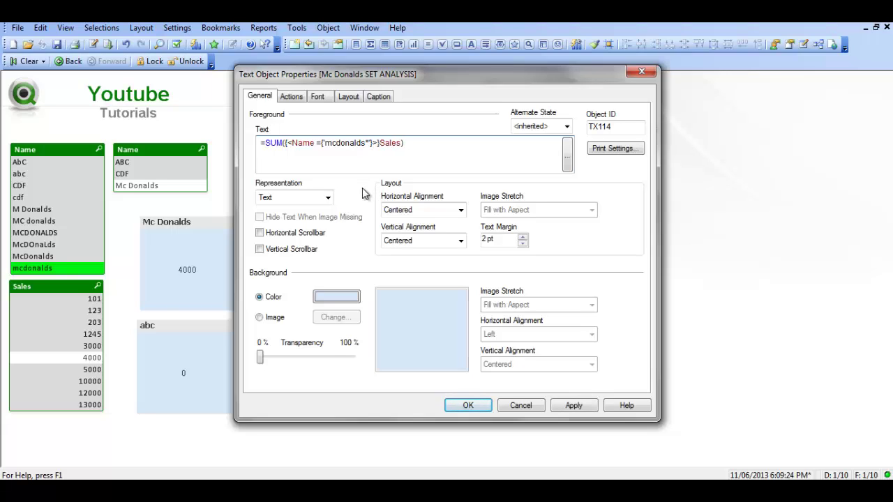
{"action": "key", "text": "Left"}
{"action": "key", "text": "Left"}
{"action": "key", "text": "Left"}
{"action": "key", "text": "Right"}
{"action": "key", "text": "BackSpace"}
{"action": "key", "text": "BackSpace"}
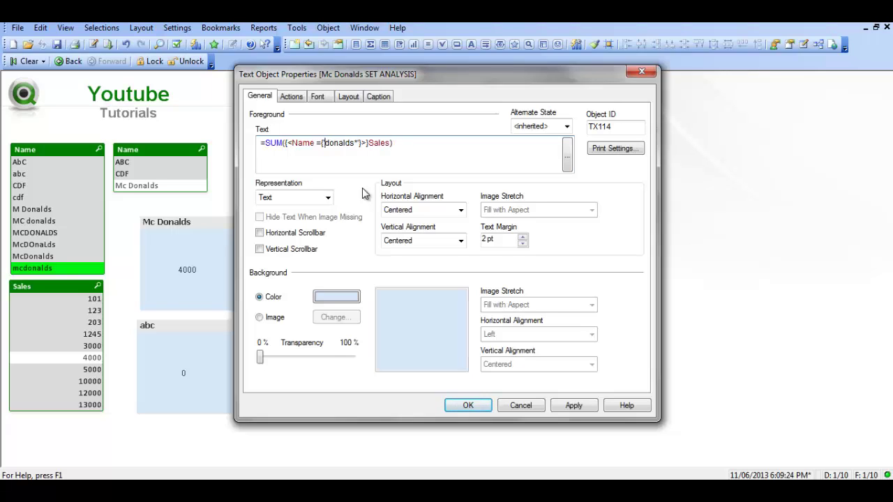
{"action": "type", "text": "*"}
{"action": "left_click", "coordinate": [466, 407]}
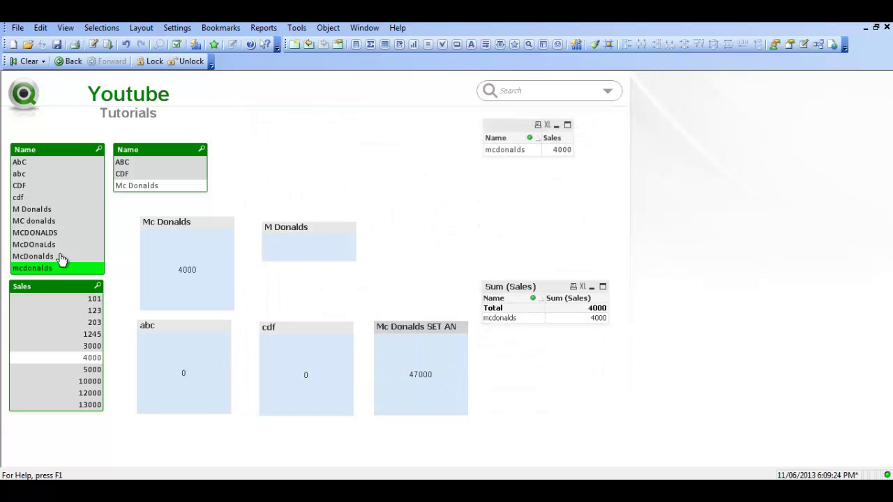
- Check the M Donalds object's properties without changes, then clear all selections
{"action": "right_click", "coordinate": [289, 229]}
{"action": "left_click", "coordinate": [321, 238]}
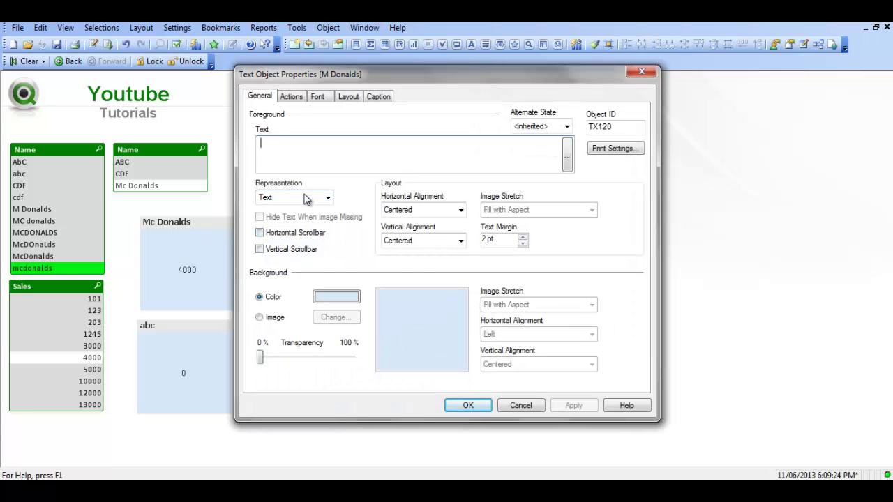
{"action": "left_click", "coordinate": [539, 409]}
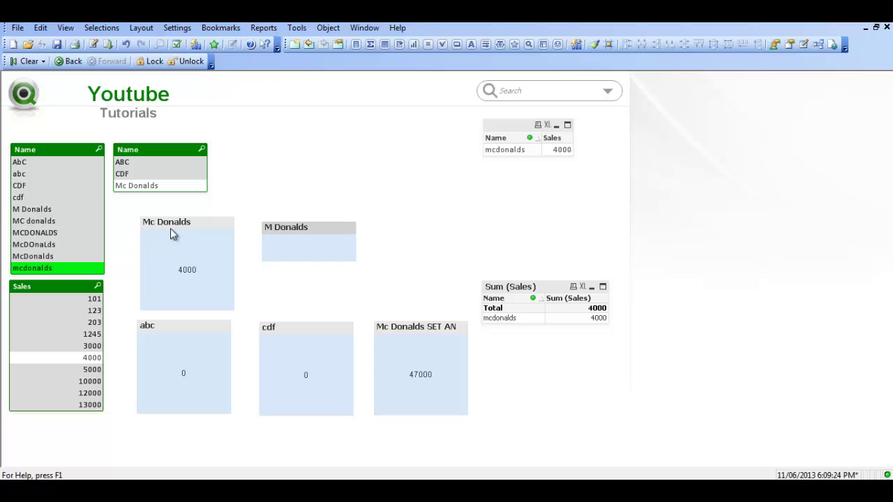
{"action": "left_click", "coordinate": [25, 62]}
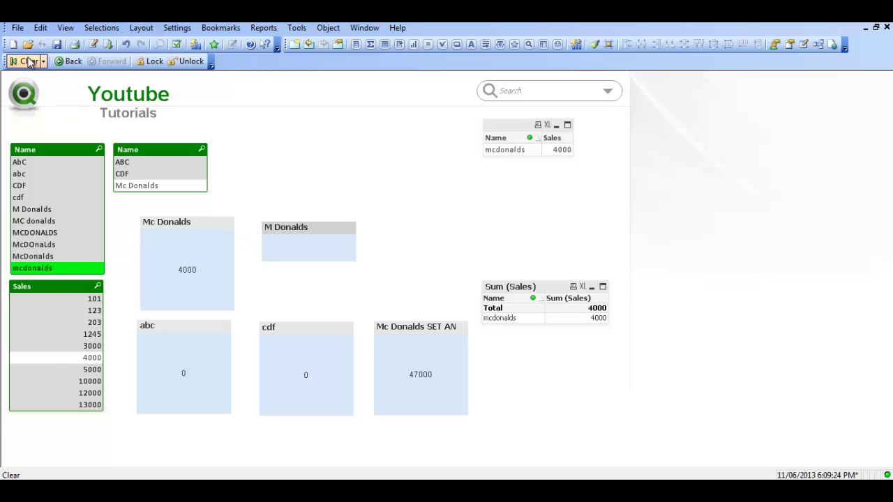
- Enter =Sum({<Name ={"*m *"}>}Sales) as the M Donalds object's text
{"action": "right_click", "coordinate": [299, 233]}
{"action": "left_click", "coordinate": [333, 236]}
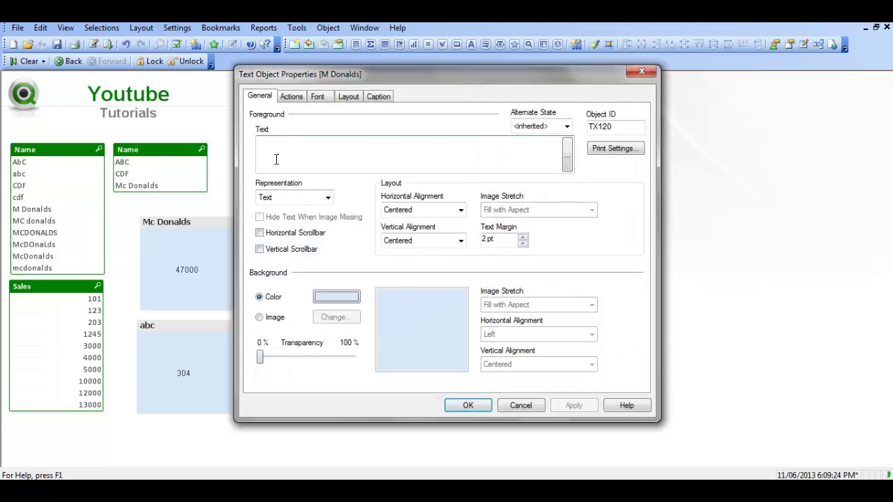
{"action": "type", "text": "SUM(IF("}
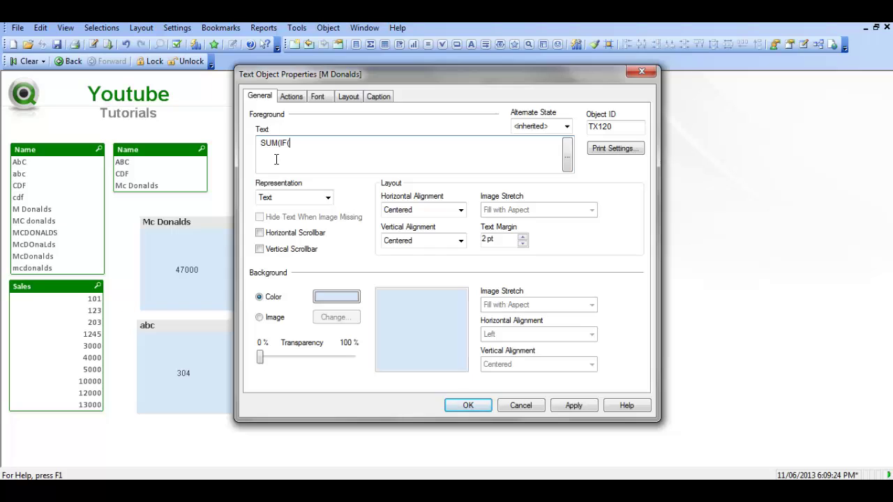
{"action": "key", "text": "BackSpace"}
{"action": "key", "text": "BackSpace"}
{"action": "key", "text": "BackSpace"}
{"action": "key", "text": "BackSpace"}
{"action": "key", "text": "BackSpace"}
{"action": "key", "text": "BackSpace"}
{"action": "key", "text": "BackSpace"}
{"action": "type", "text": "Sum(Sales)"}
{"action": "left_click", "coordinate": [262, 145]}
{"action": "type", "text": "="}
{"action": "left_click", "coordinate": [287, 146]}
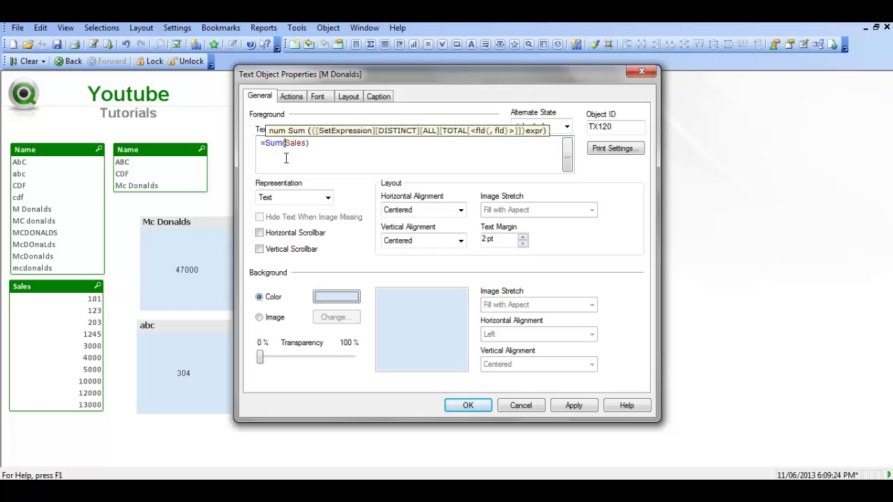
{"action": "type", "text": "{}"}
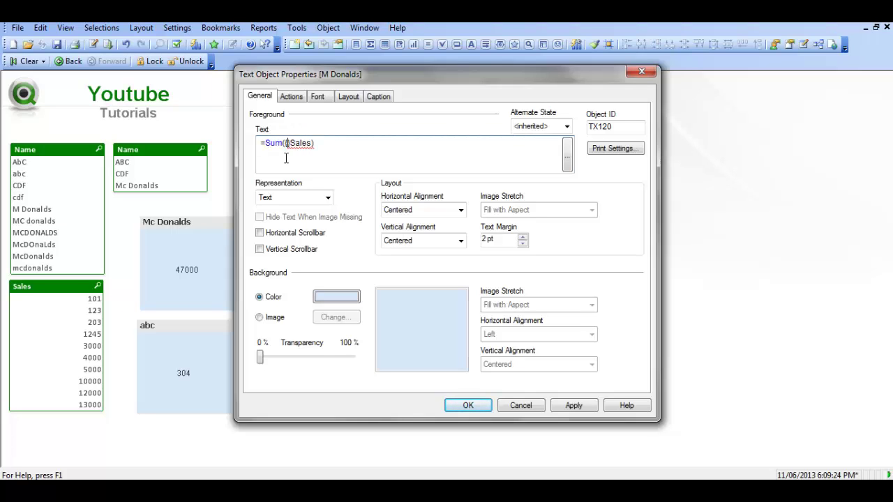
{"action": "type", "text": "<>"}
{"action": "type", "text": "N"}
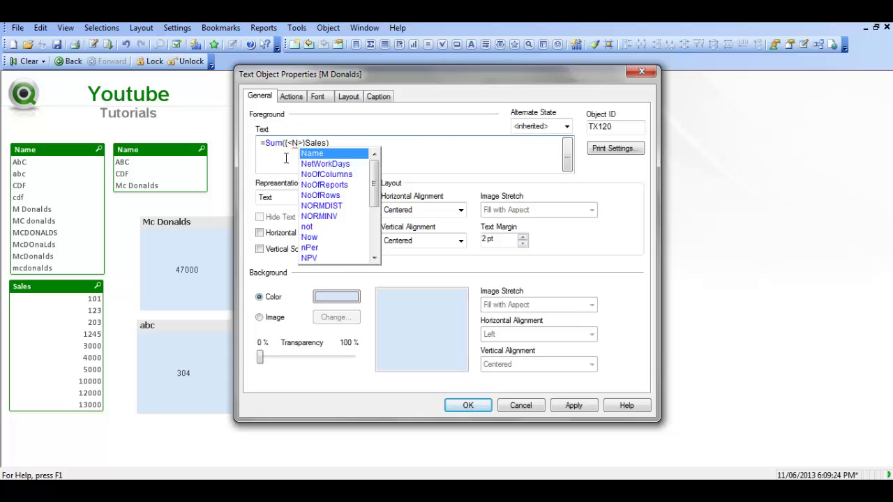
{"action": "type", "text": "ame "}
{"action": "type", "text": "={}"}
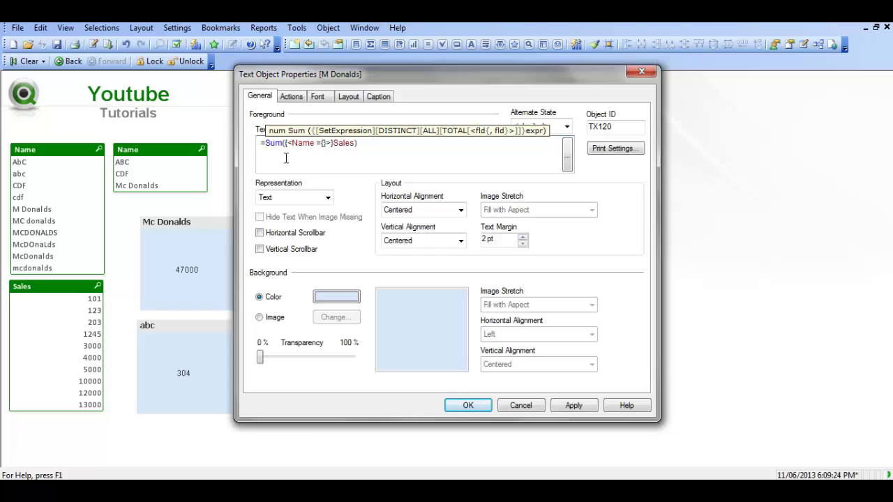
{"action": "type", "text": "\"m"}
{"action": "type", "text": "*\""}
{"action": "type", "text": "m "}
{"action": "type", "text": "*"}
- Confirm the M Donalds expression and verify 12000 by selecting M Donalds
{"action": "left_click", "coordinate": [468, 406]}
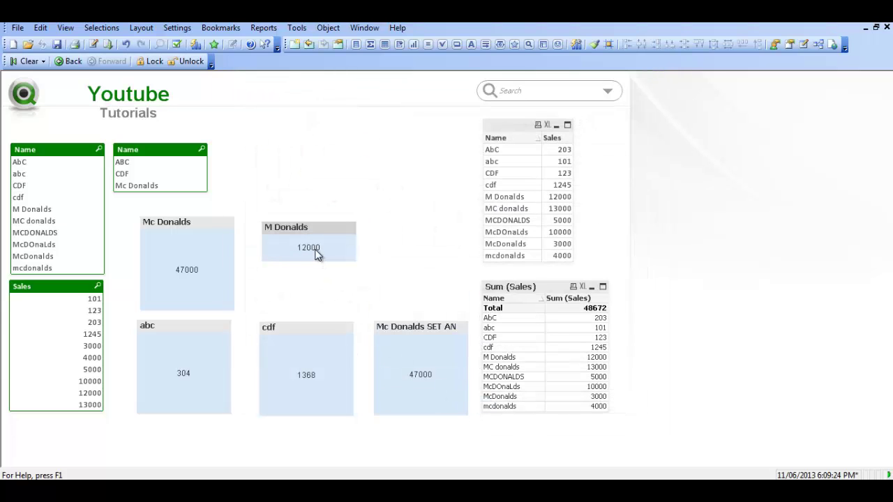
{"action": "left_click", "coordinate": [34, 209]}
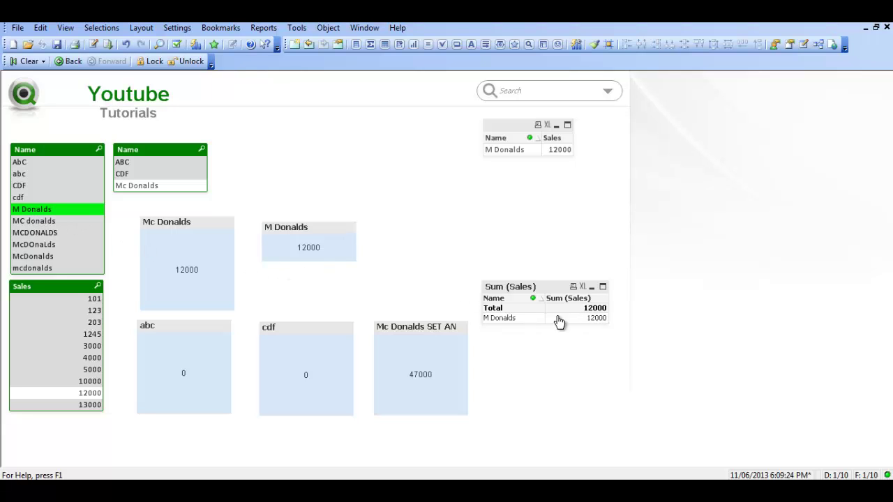
{"action": "right_click", "coordinate": [301, 234]}
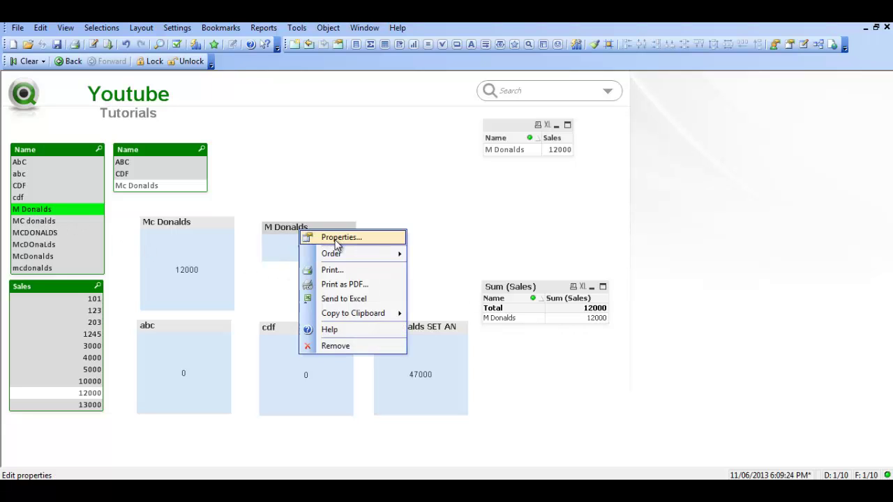
{"action": "left_click", "coordinate": [335, 238]}
{"action": "left_click", "coordinate": [461, 405]}
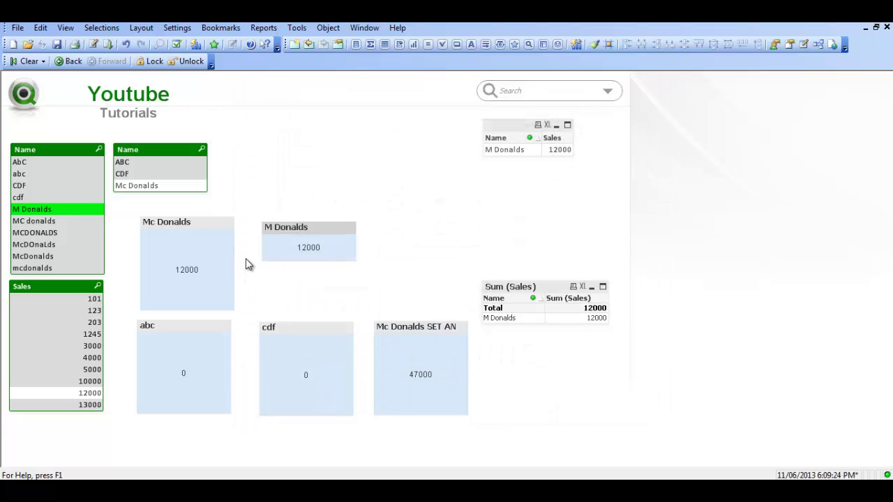